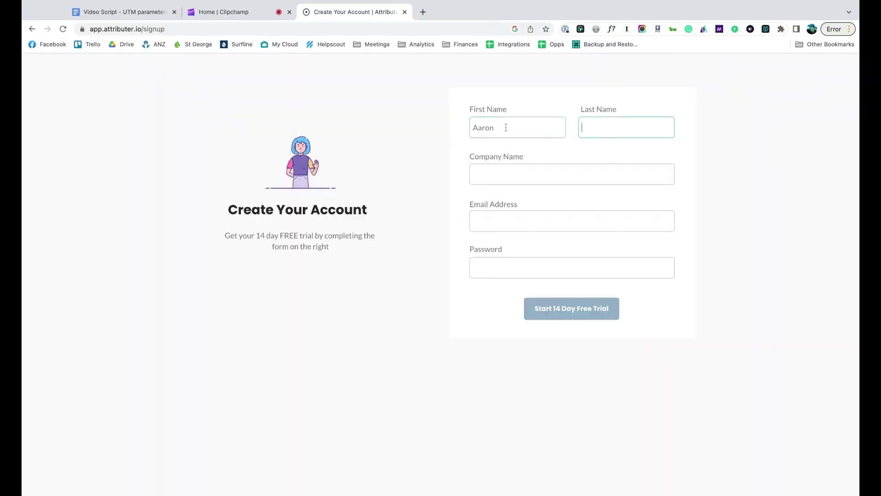
{"action": "type", "text": "Beashelle"}
Complete the Attributer signup details and start the 14-day free trial
{"action": "key", "text": "Tab"}
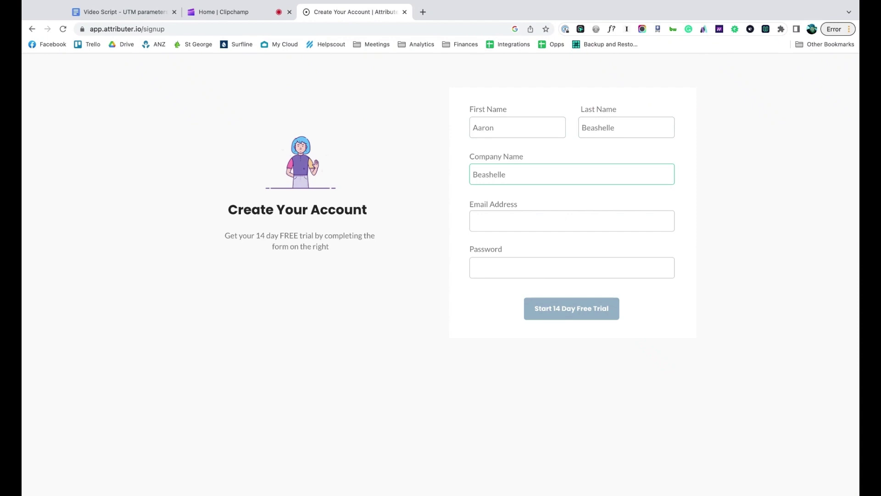
{"action": "type", "text": "Corp"}
{"action": "key", "text": "Tab"}
{"action": "key", "text": "Tab"}
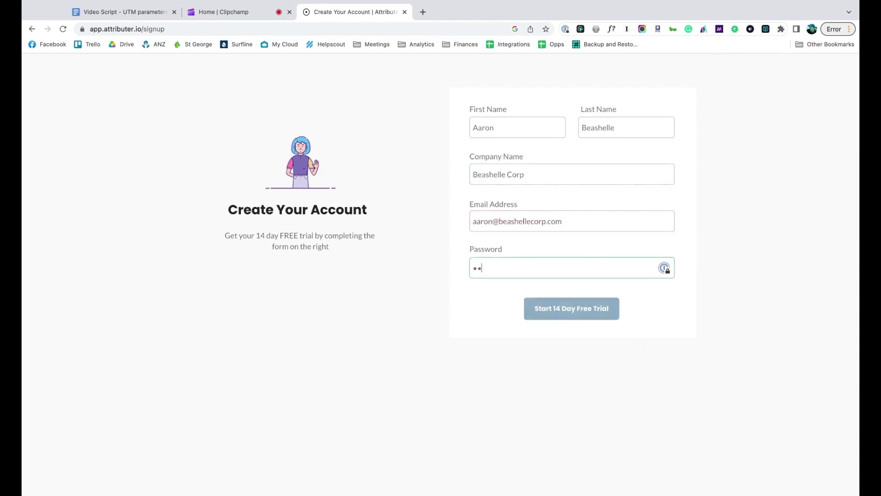
{"action": "type", "text": "**********"}
{"action": "left_click", "coordinate": [572, 307]}
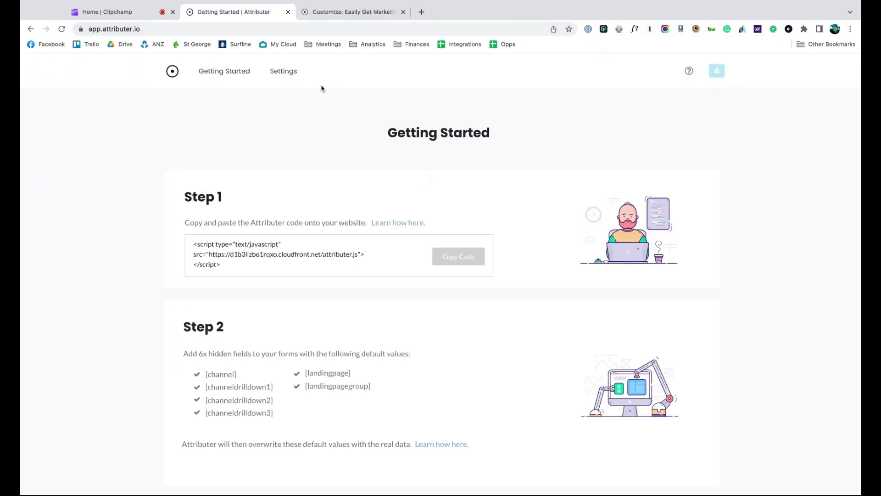
Paste the Attributer tracking script into the site's Head Code and publish it
{"action": "left_click", "coordinate": [448, 256]}
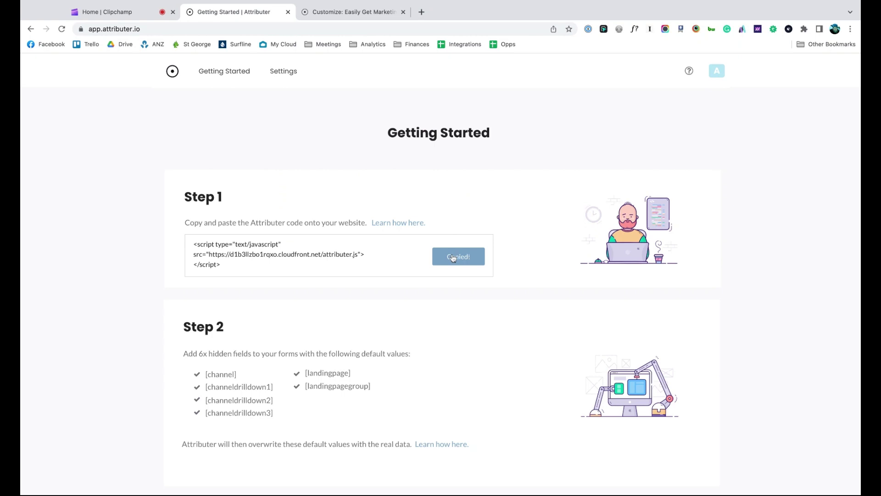
{"action": "key", "text": "ctrl+Tab"}
{"action": "left_click", "coordinate": [147, 336]}
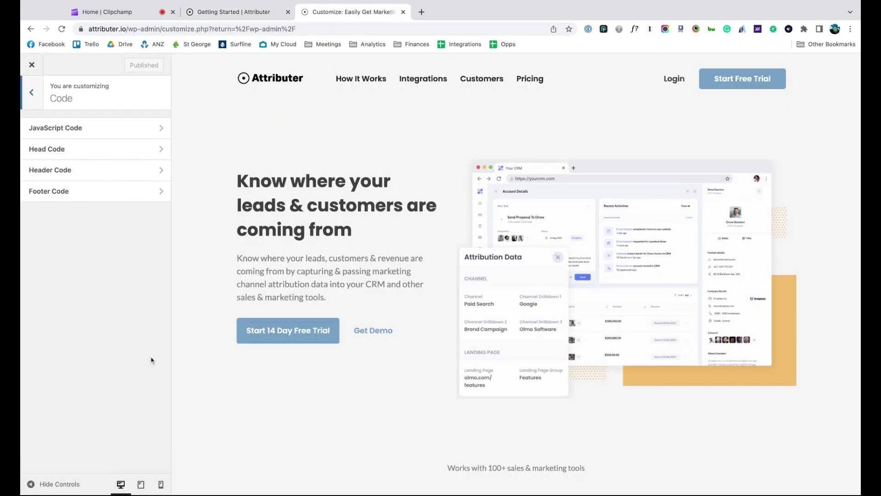
{"action": "left_click", "coordinate": [105, 153]}
{"action": "left_click", "coordinate": [83, 200]}
{"action": "key", "text": "ctrl+v"}
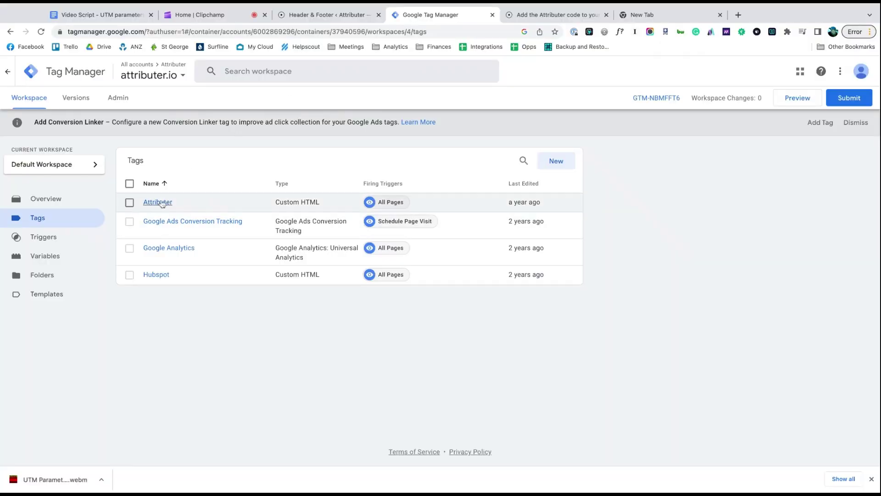
{"action": "left_click", "coordinate": [158, 202]}
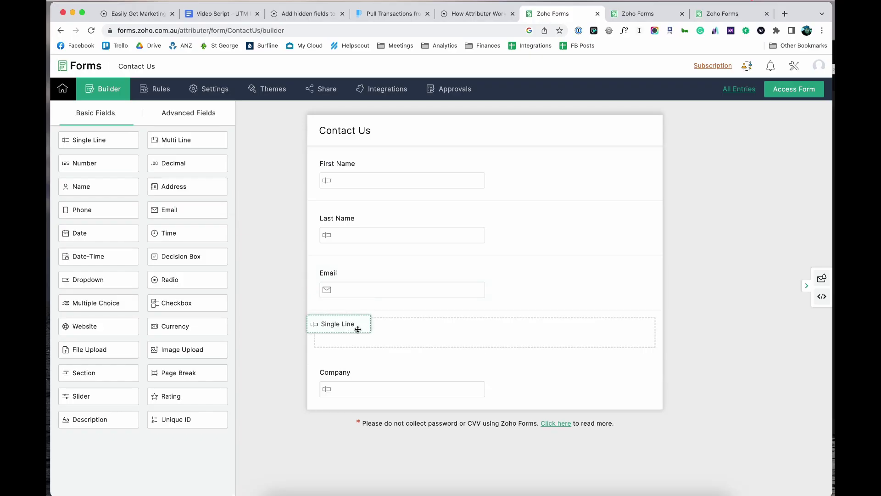
Drop four Single Line fields below Company in the Contact Us form
{"action": "left_click_drag", "start_coordinate": [335, 325], "coordinate": [335, 385]}
{"action": "left_click_drag", "start_coordinate": [118, 145], "coordinate": [367, 442]}
{"action": "mouse_move", "coordinate": [96, 141]}
{"action": "left_mouse_down"}
{"action": "mouse_move", "coordinate": [362, 390]}
{"action": "mouse_move", "coordinate": [394, 349]}
{"action": "mouse_move", "coordinate": [394, 388]}
{"action": "left_mouse_up"}
{"action": "mouse_move", "coordinate": [103, 140]}
{"action": "left_mouse_down"}
{"action": "mouse_move", "coordinate": [404, 383]}
{"action": "mouse_move", "coordinate": [425, 366]}
{"action": "mouse_move", "coordinate": [413, 379]}
{"action": "left_mouse_up"}
Mark the new tracking field as hidden and save its properties
{"action": "left_click", "coordinate": [672, 373]}
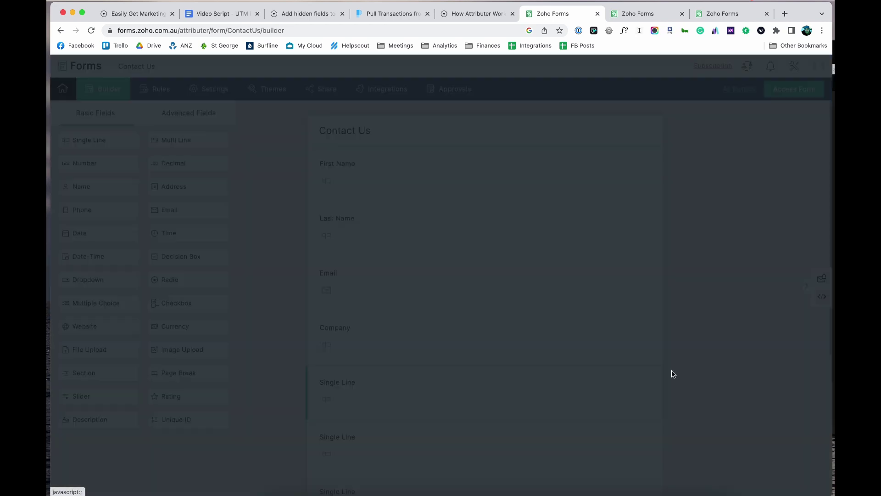
{"action": "scroll", "coordinate": [665, 354], "scroll_direction": "down", "scroll_amount": 5}
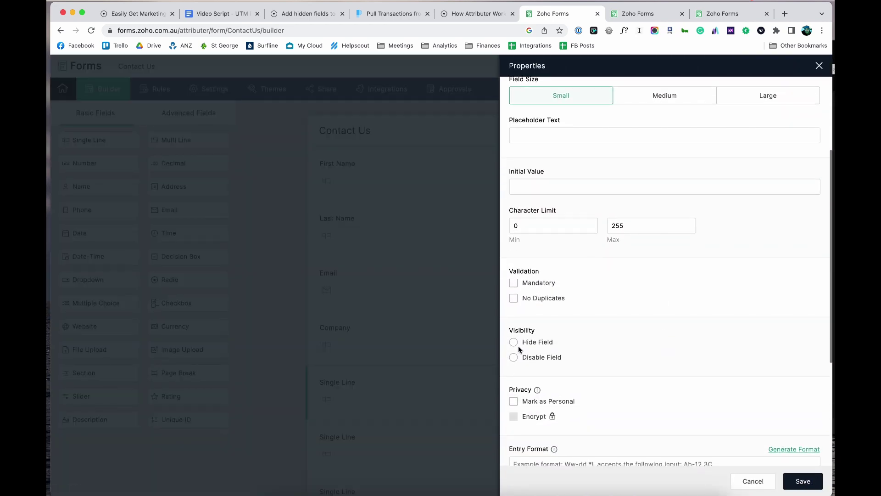
{"action": "left_click", "coordinate": [514, 342]}
{"action": "left_click", "coordinate": [802, 481]}
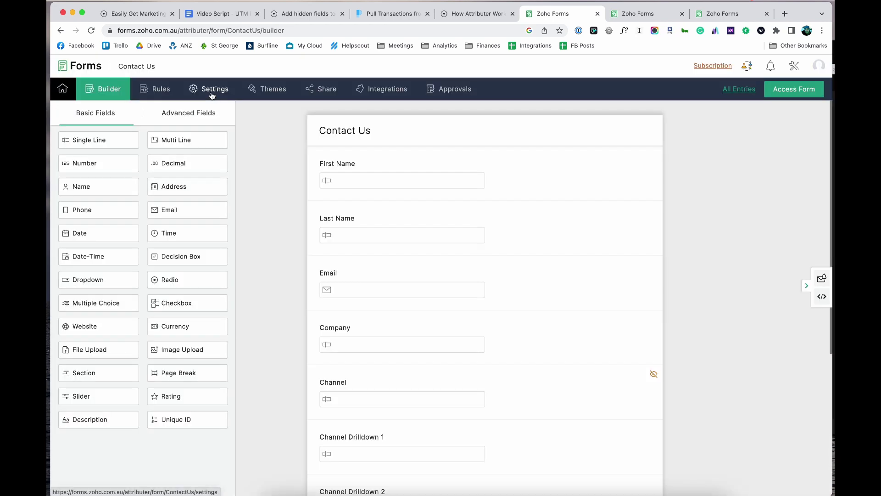
Start a field alias for the Channel field under Settings > Field Alias
{"action": "left_click", "coordinate": [212, 94]}
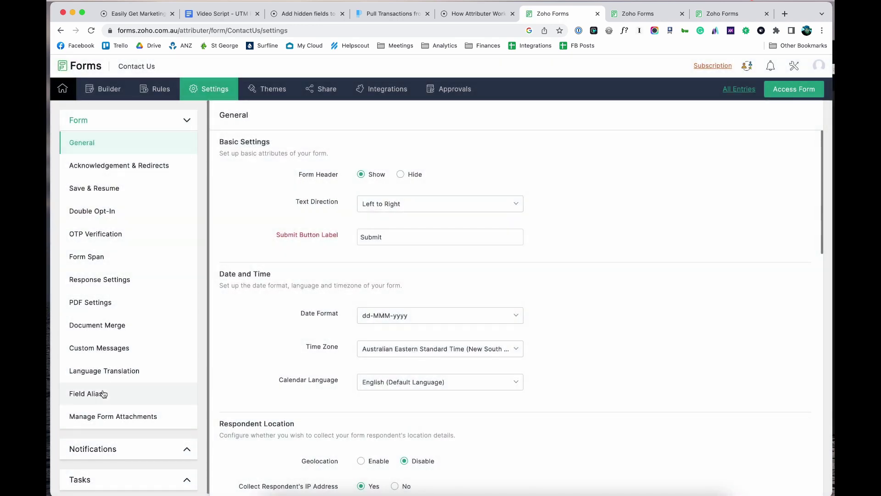
{"action": "left_click", "coordinate": [104, 394]}
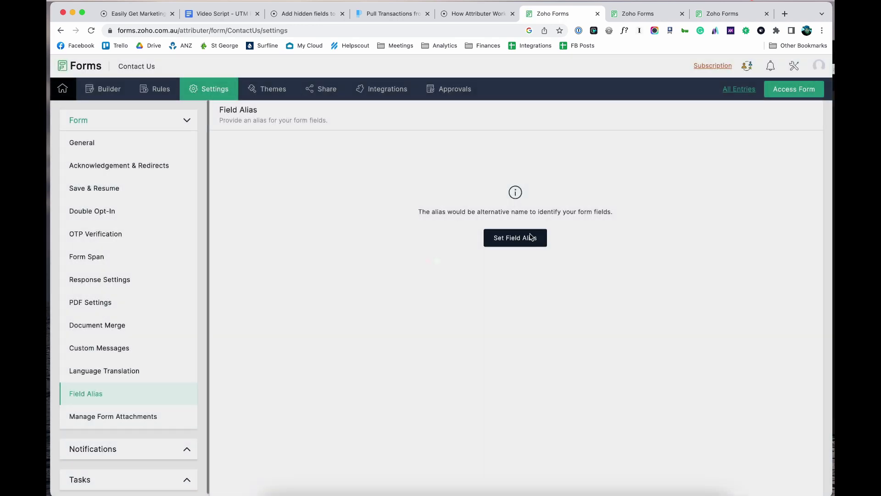
{"action": "left_click", "coordinate": [515, 238]}
{"action": "left_click", "coordinate": [319, 171]}
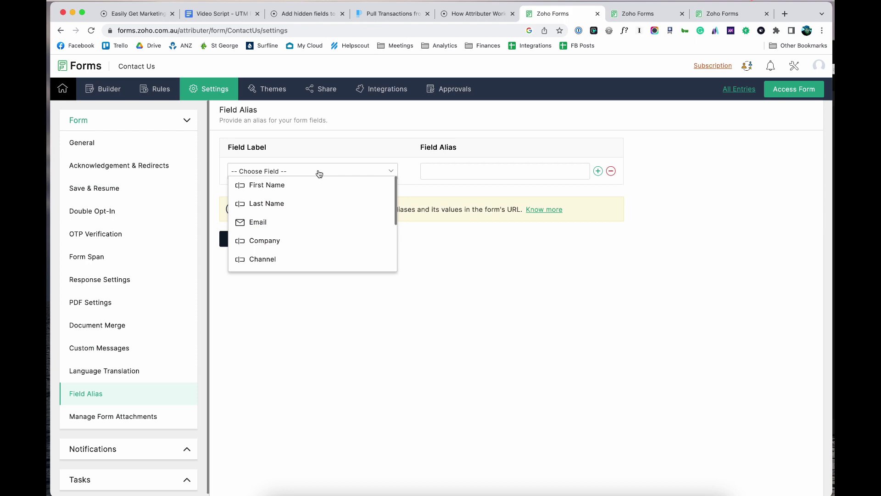
{"action": "left_click", "coordinate": [285, 256]}
{"action": "left_click", "coordinate": [438, 172]}
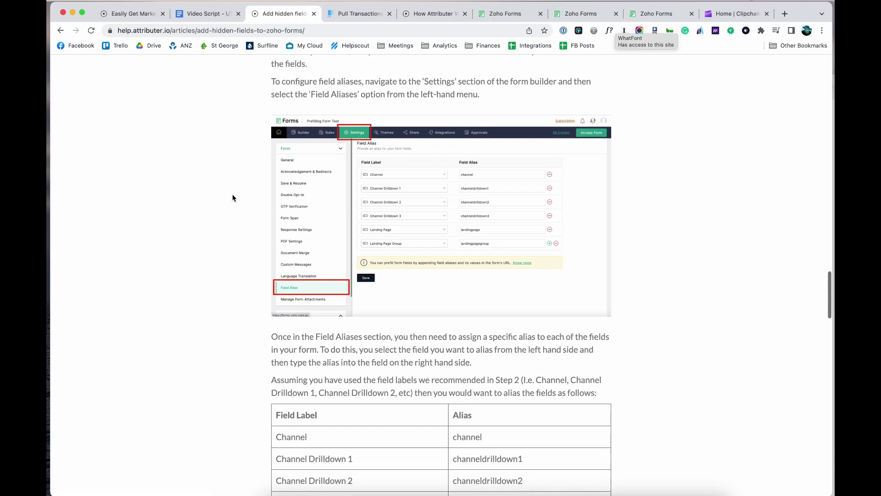
{"action": "scroll", "coordinate": [234, 198], "scroll_direction": "down", "scroll_amount": 5}
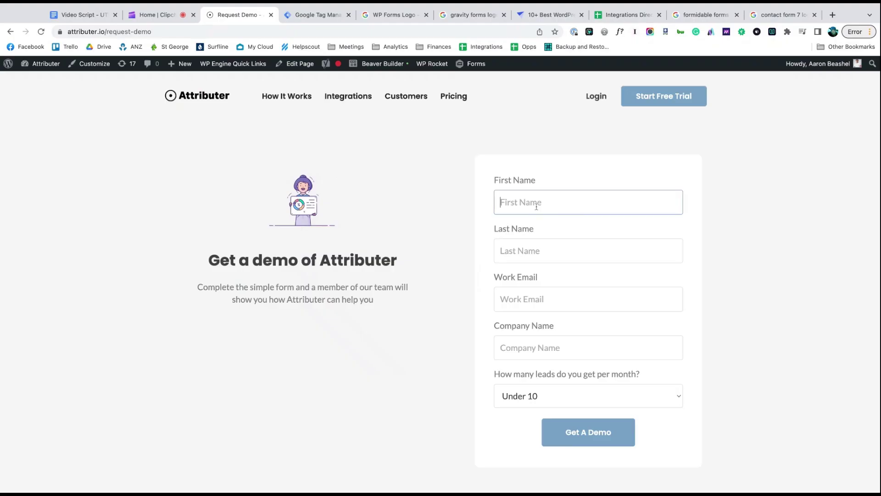
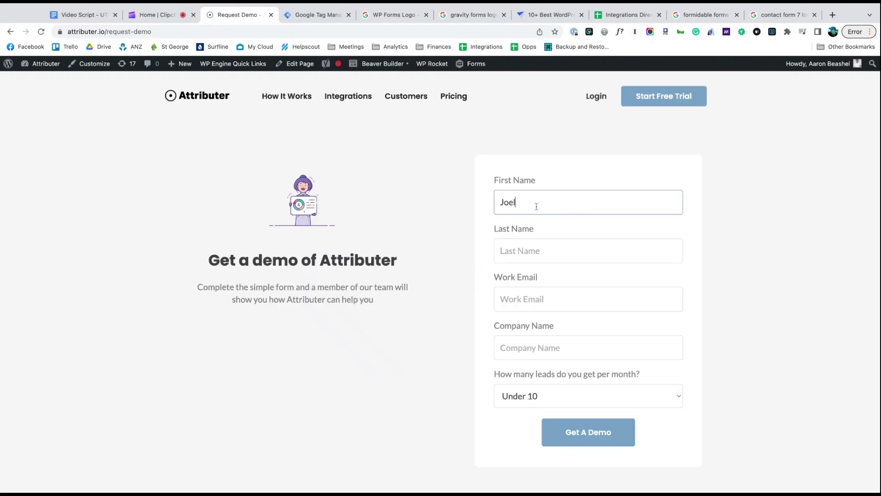
Submit the Request Demo form with first name, last name, work email and company name
{"action": "key", "text": "Tab"}
{"action": "key", "text": "Tab"}
{"action": "type", "text": "j"}
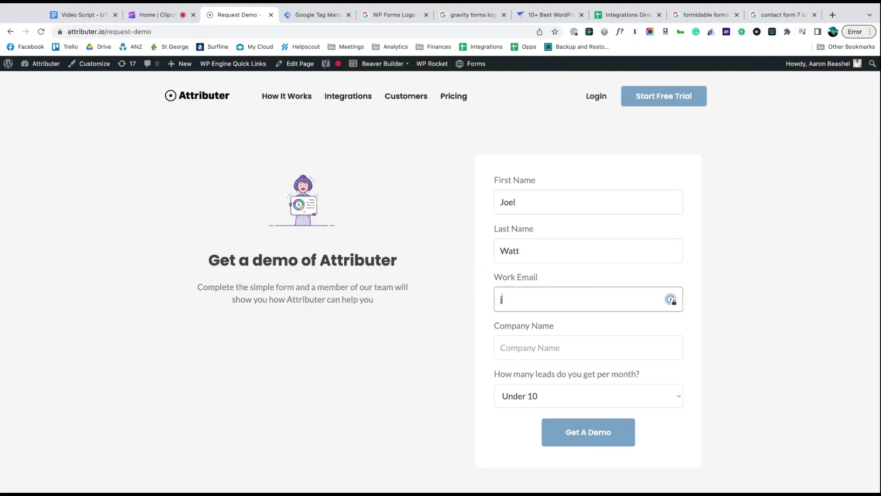
{"action": "type", "text": "om"}
{"action": "key", "text": "Tab"}
{"action": "type", "text": "W"}
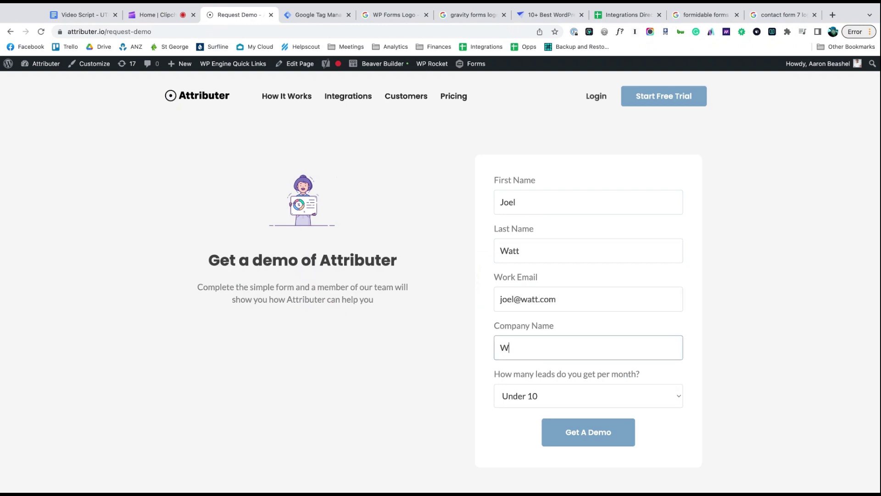
{"action": "left_click", "coordinate": [589, 432]}
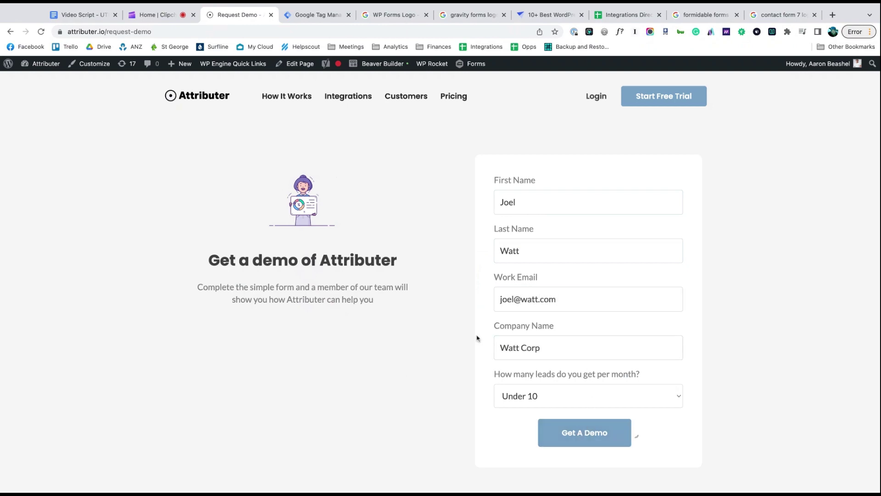